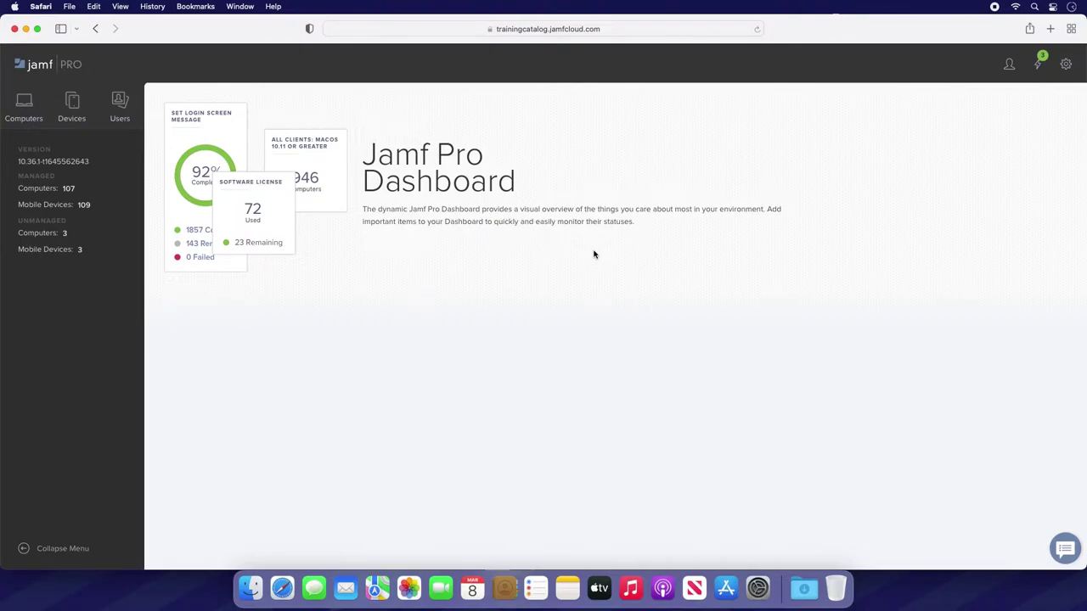
# Search the Computers list for 'Jamf Training' to locate its inventory record
pyautogui.click(12, 102)
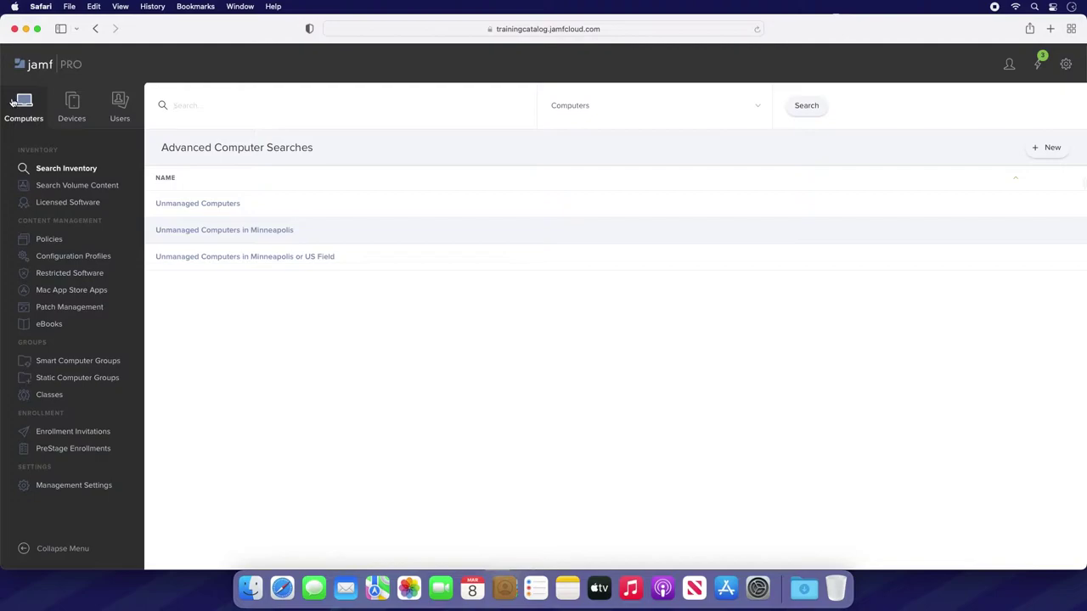
pyautogui.write('Jamf Training')
pyautogui.press('Return')
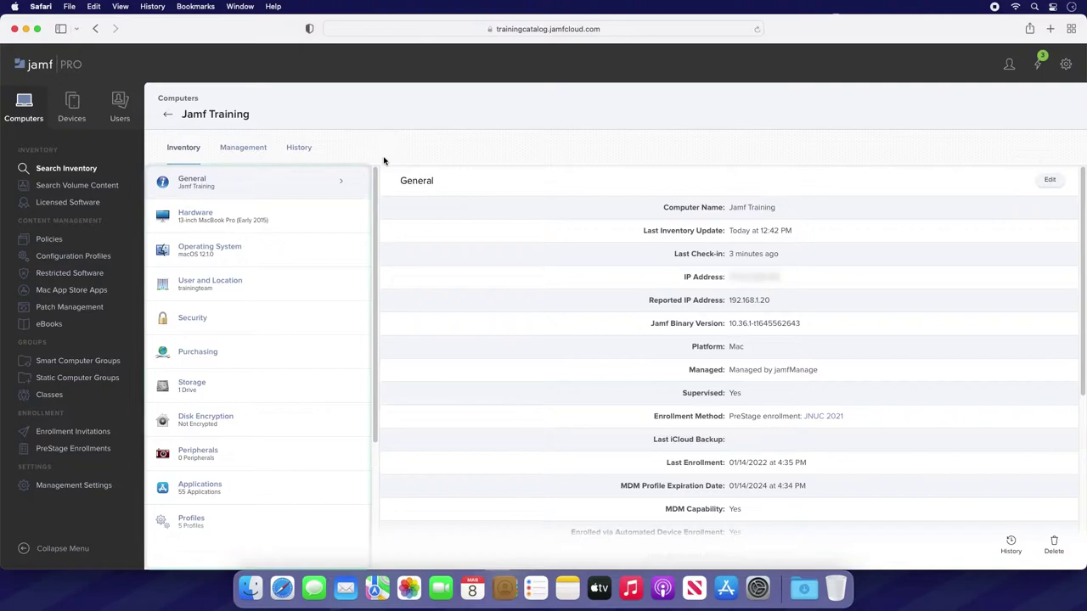
pyautogui.moveTo(376, 178)
pyautogui.mouseDown()
pyautogui.moveTo(372, 280)
pyautogui.moveTo(379, 175)
pyautogui.mouseUp()
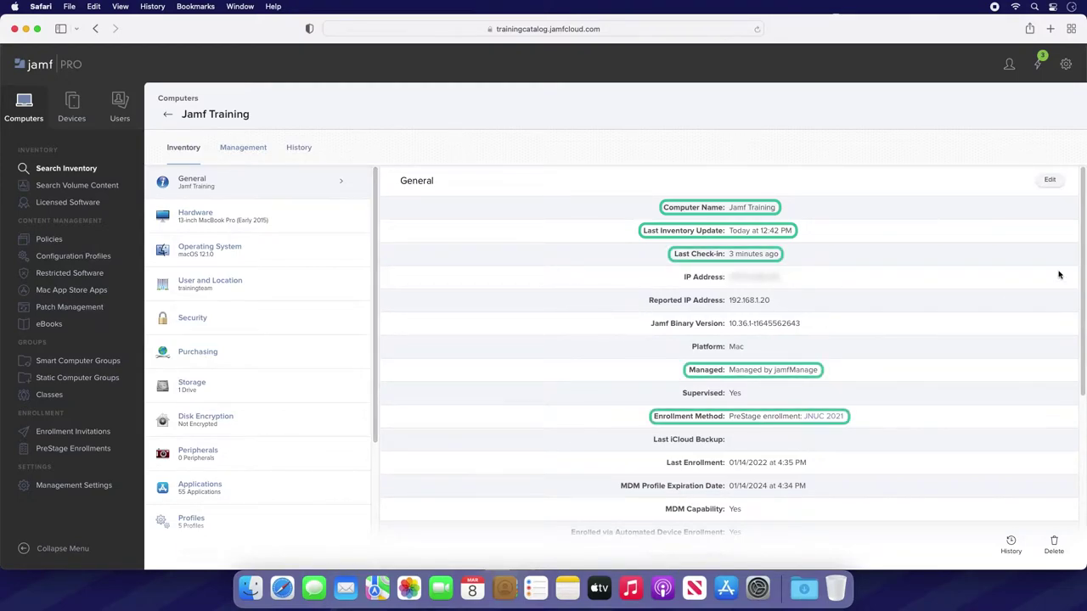
pyautogui.moveTo(1083, 276)
pyautogui.mouseDown()
pyautogui.moveTo(1084, 402)
pyautogui.moveTo(1083, 258)
pyautogui.mouseUp()
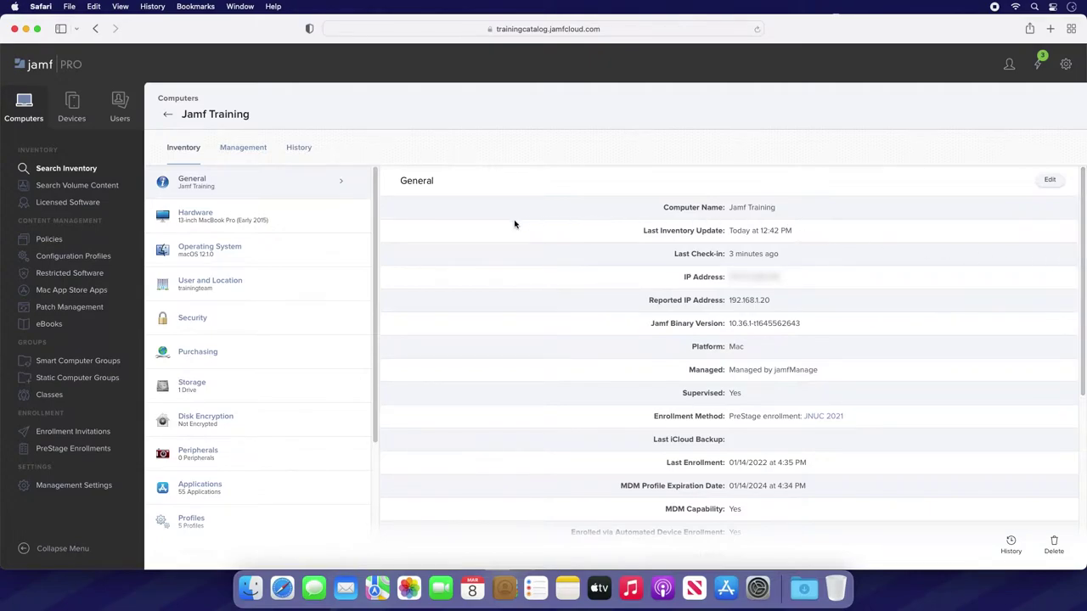
# Step through Hardware, Operating System, User and Location, Security, then the 55-item Applications list
pyautogui.click(295, 229)
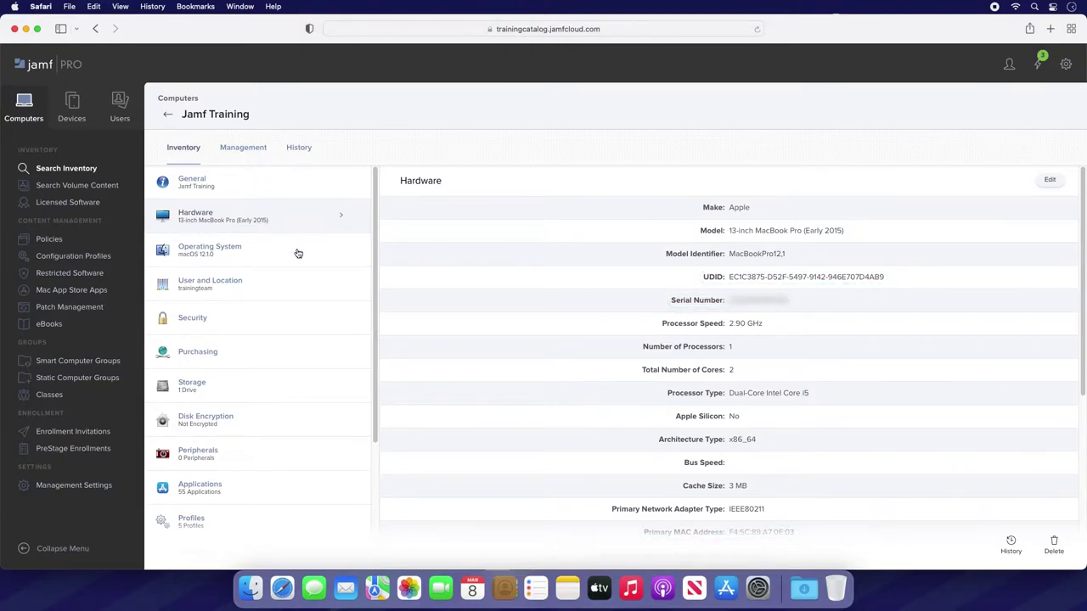
pyautogui.click(298, 253)
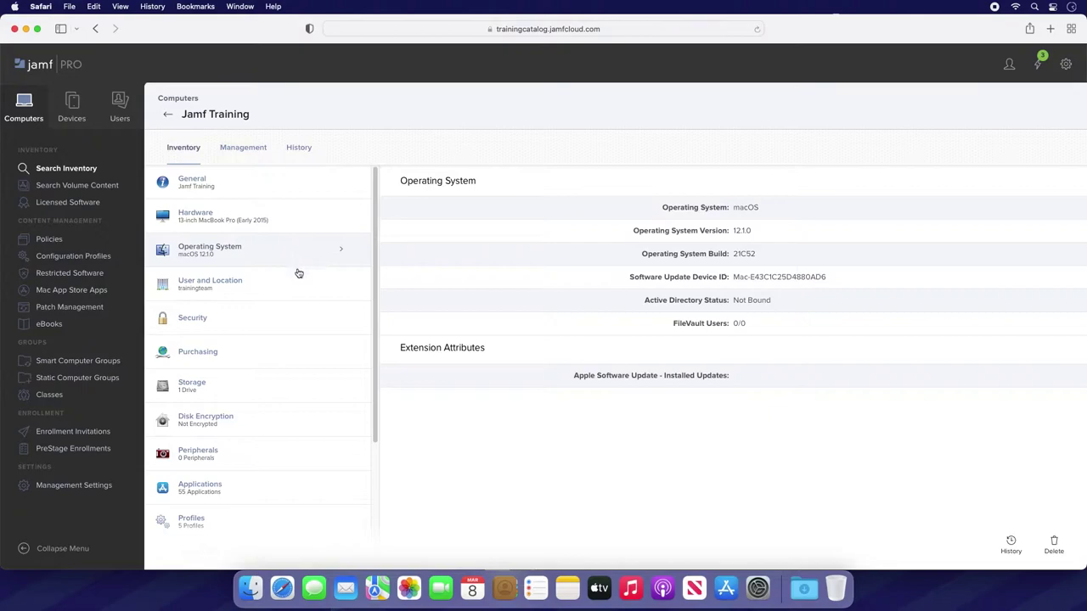
pyautogui.click(299, 290)
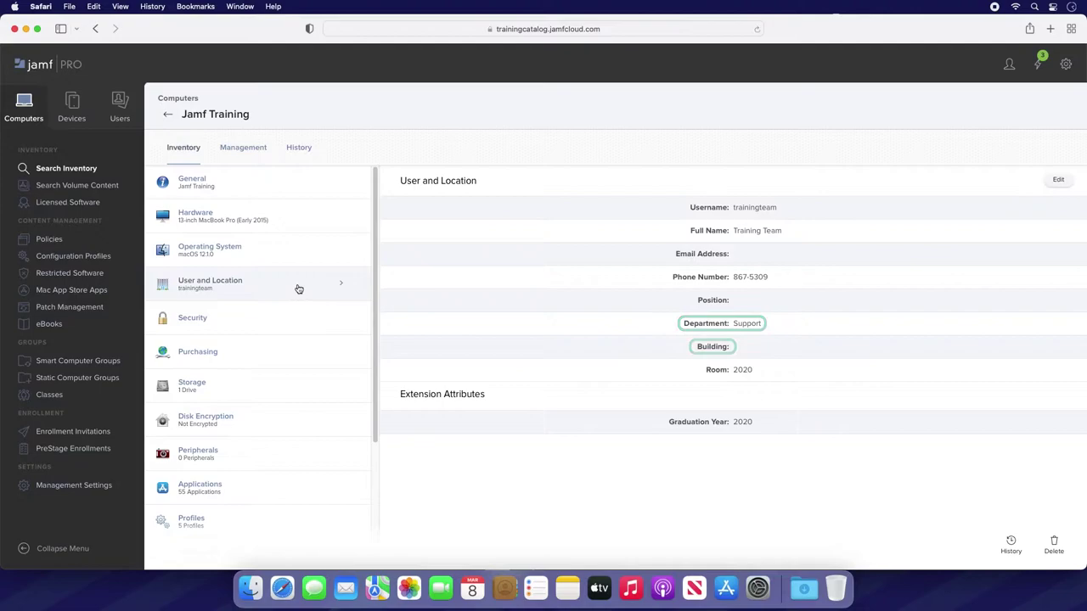
pyautogui.click(294, 328)
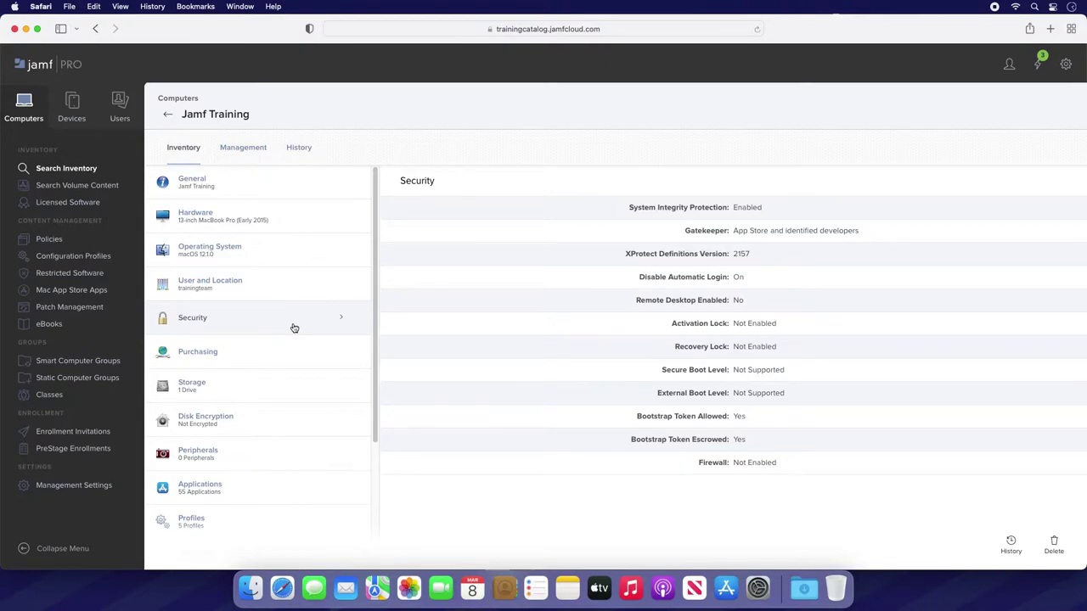
pyautogui.click(295, 496)
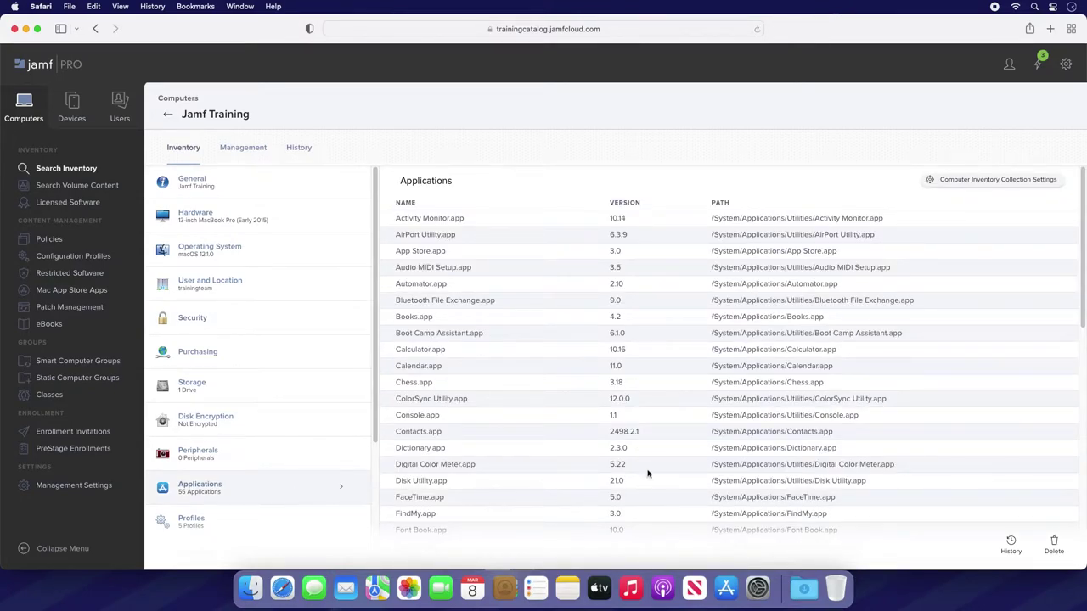
pyautogui.moveTo(1083, 246)
pyautogui.mouseDown()
pyautogui.moveTo(1083, 471)
pyautogui.moveTo(1083, 242)
pyautogui.mouseUp()
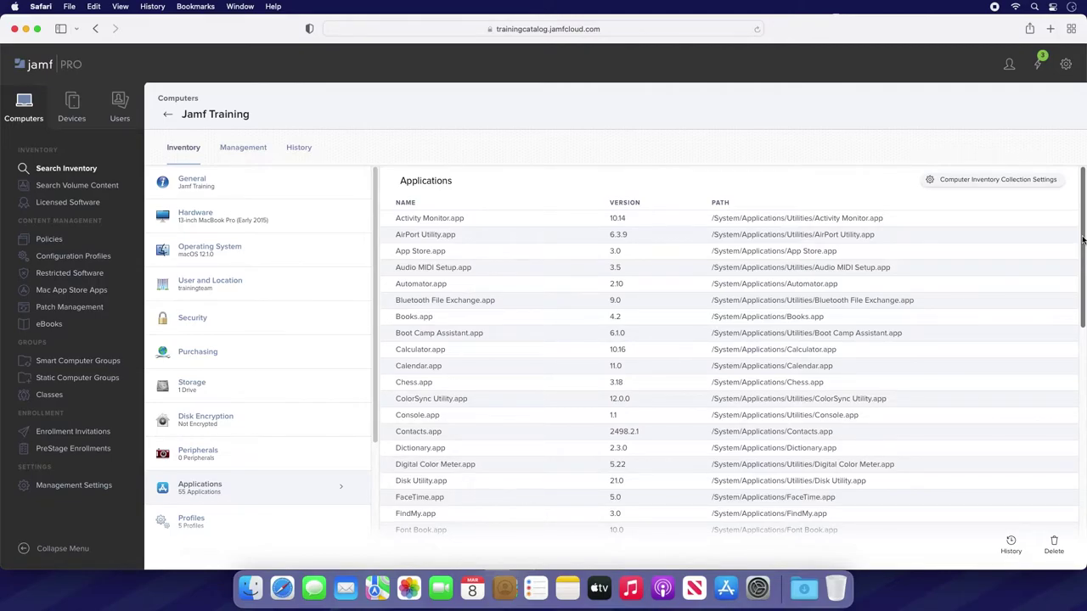
pyautogui.click(318, 187)
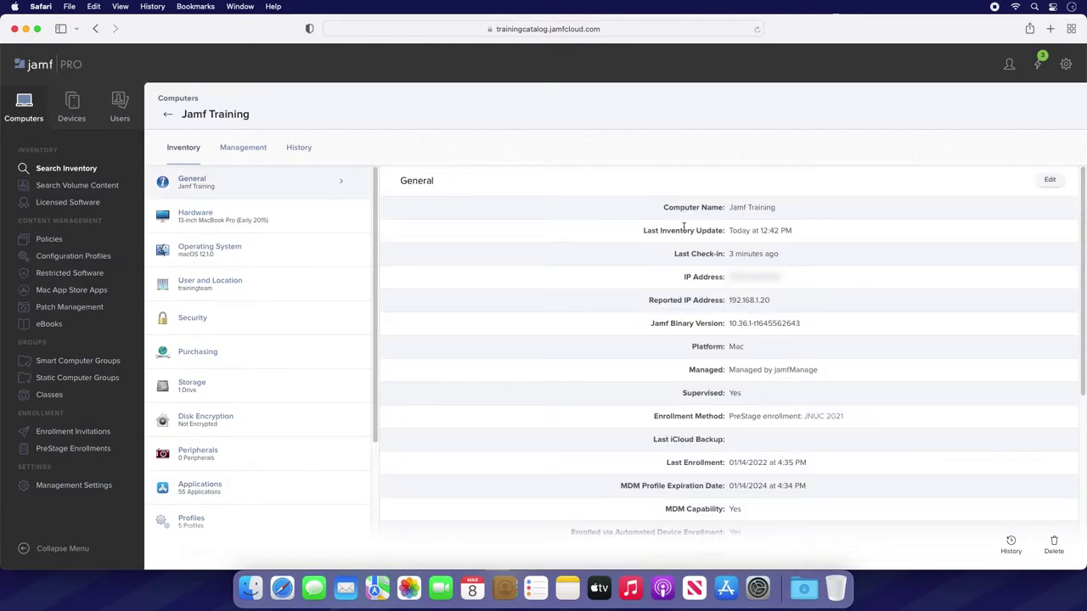
pyautogui.click(1051, 180)
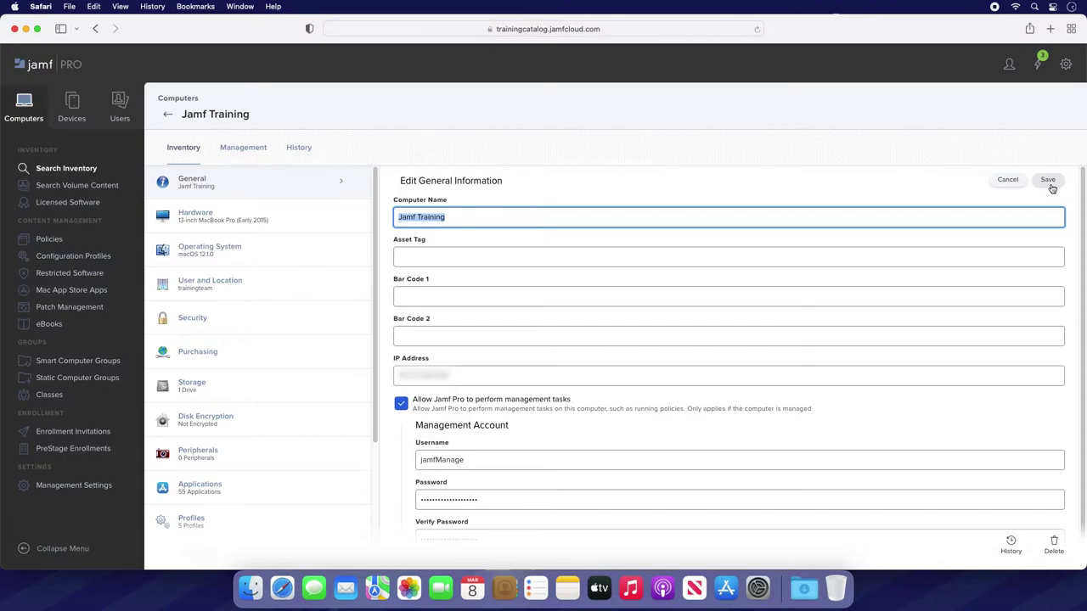
pyautogui.click(1017, 255)
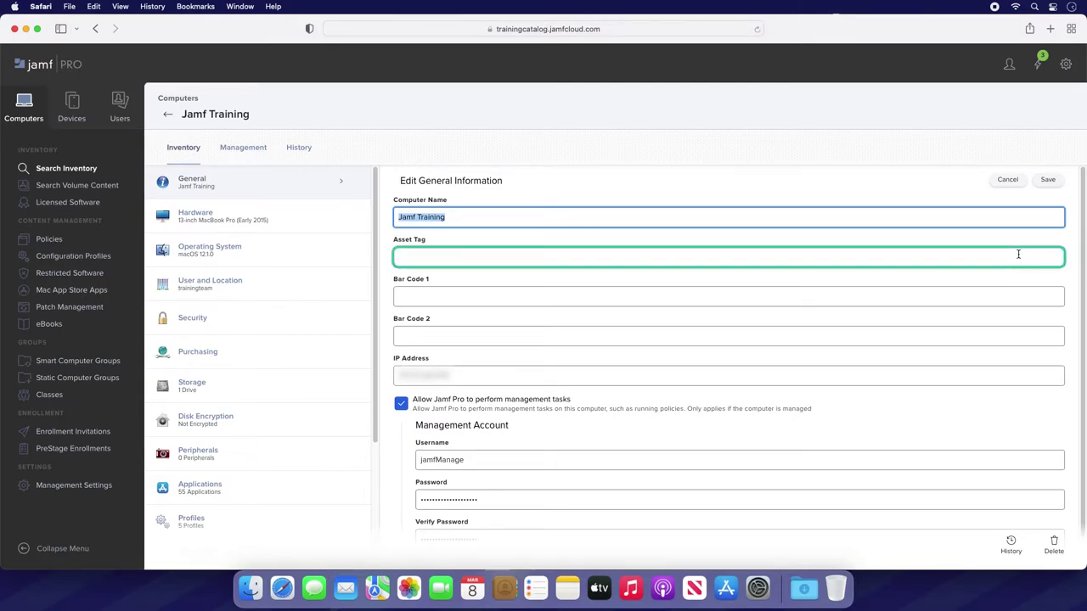
pyautogui.write('O')
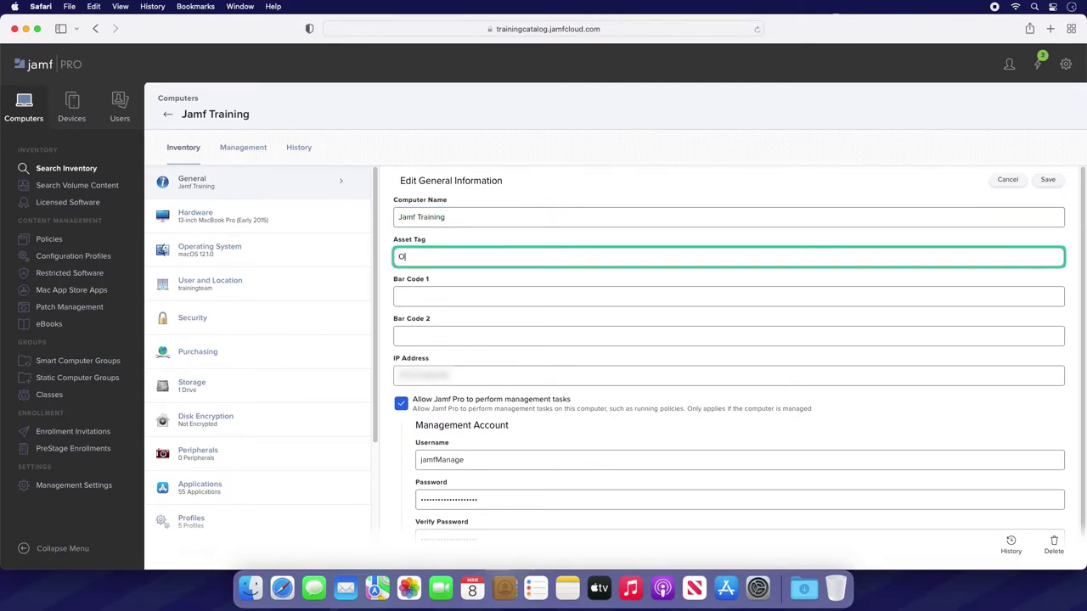
pyautogui.write('LT-')
pyautogui.write('001')
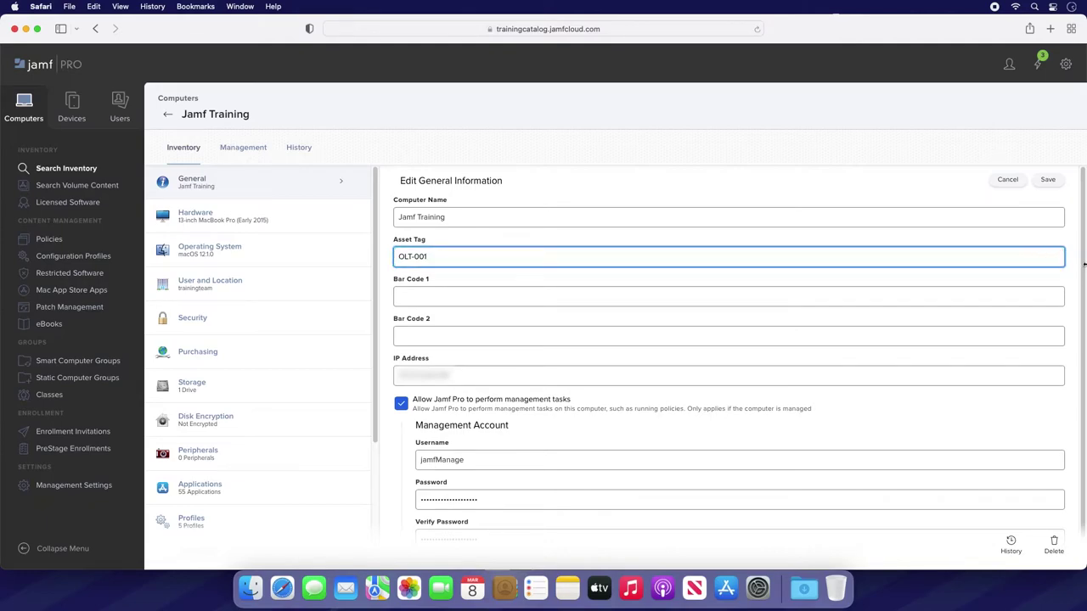
pyautogui.scroll(-2, 728, 352)
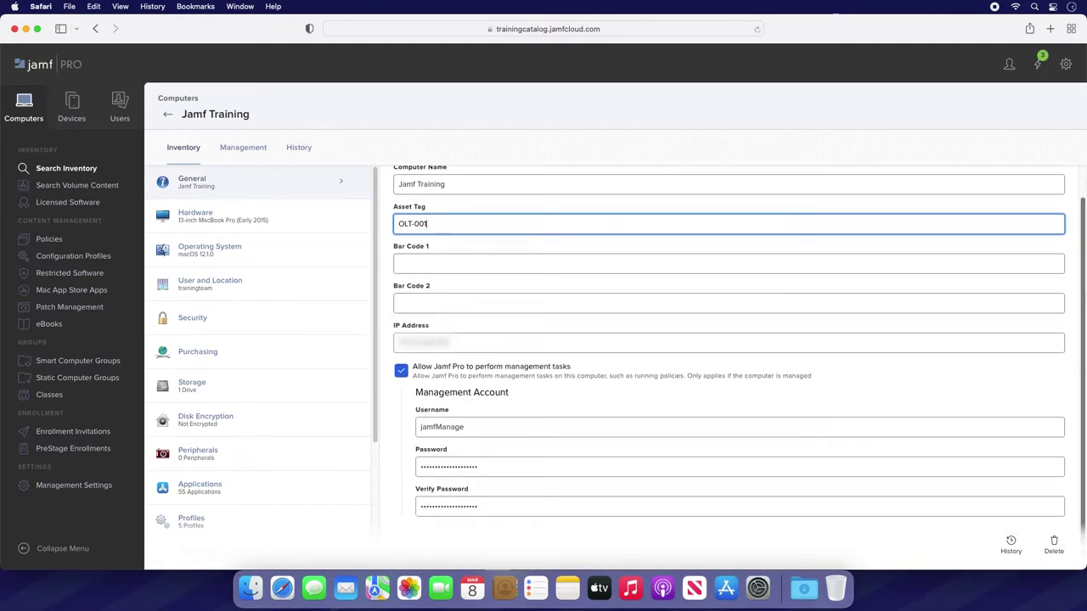
pyautogui.scroll(2, 729, 351)
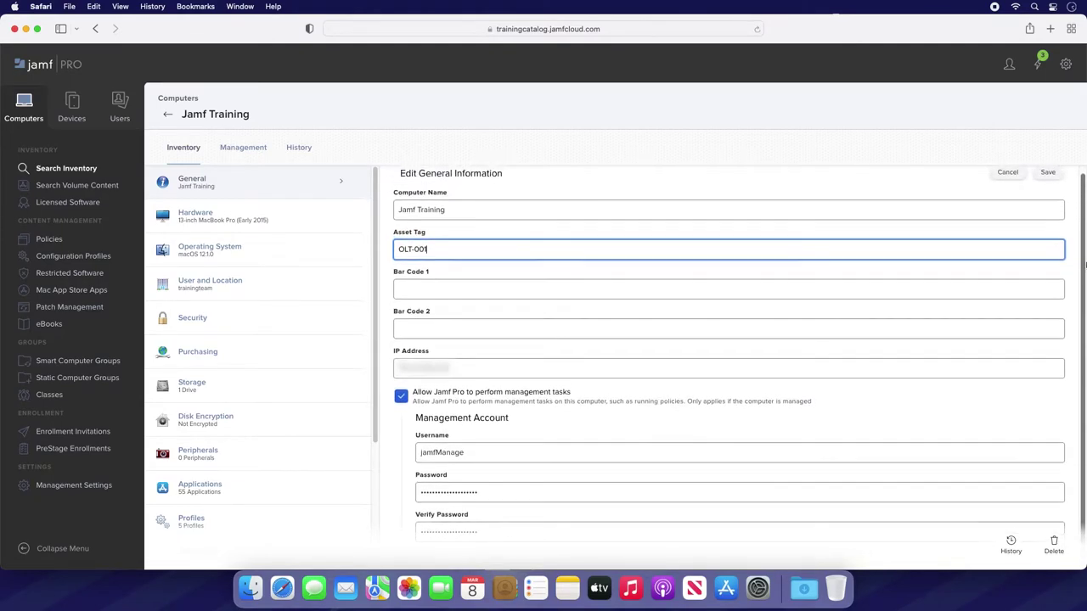
pyautogui.click(1050, 179)
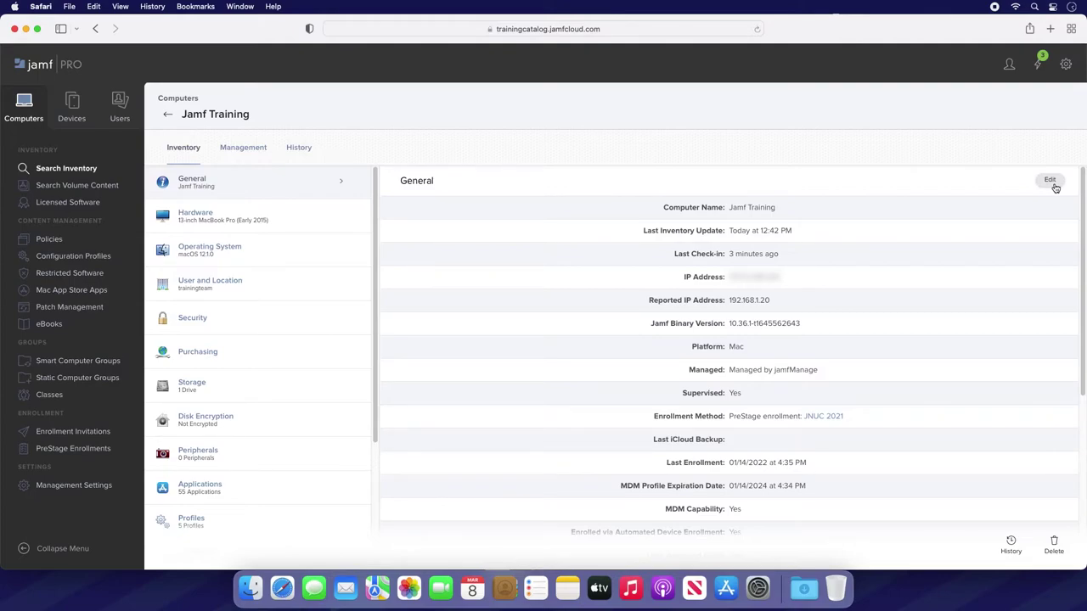
# Change the Building field in User and Location to Minneapolis and save
pyautogui.click(272, 291)
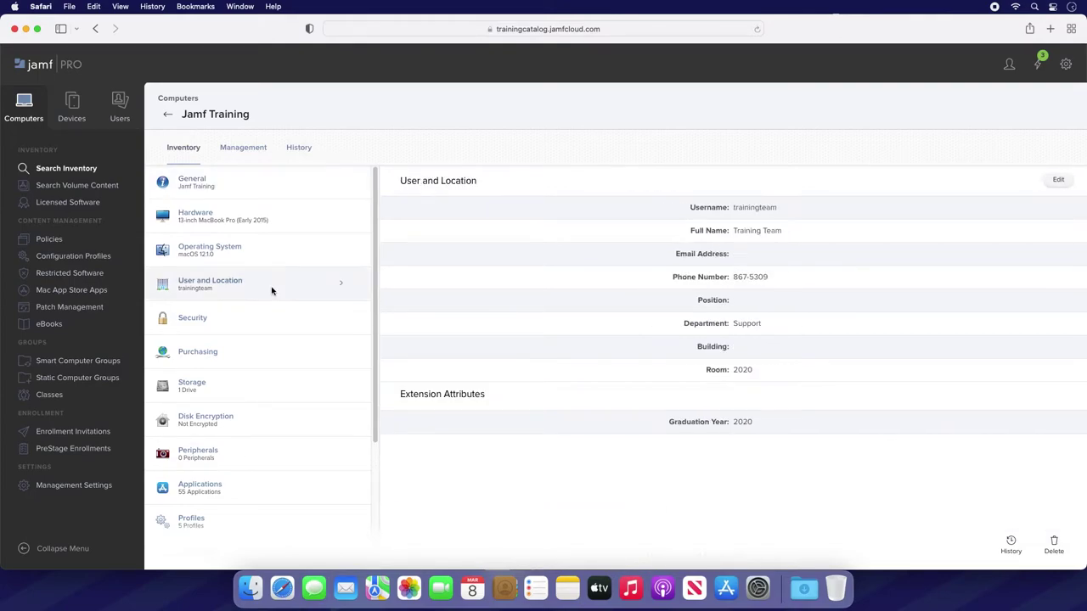
pyautogui.click(1059, 180)
pyautogui.scroll(-2, 1079, 204)
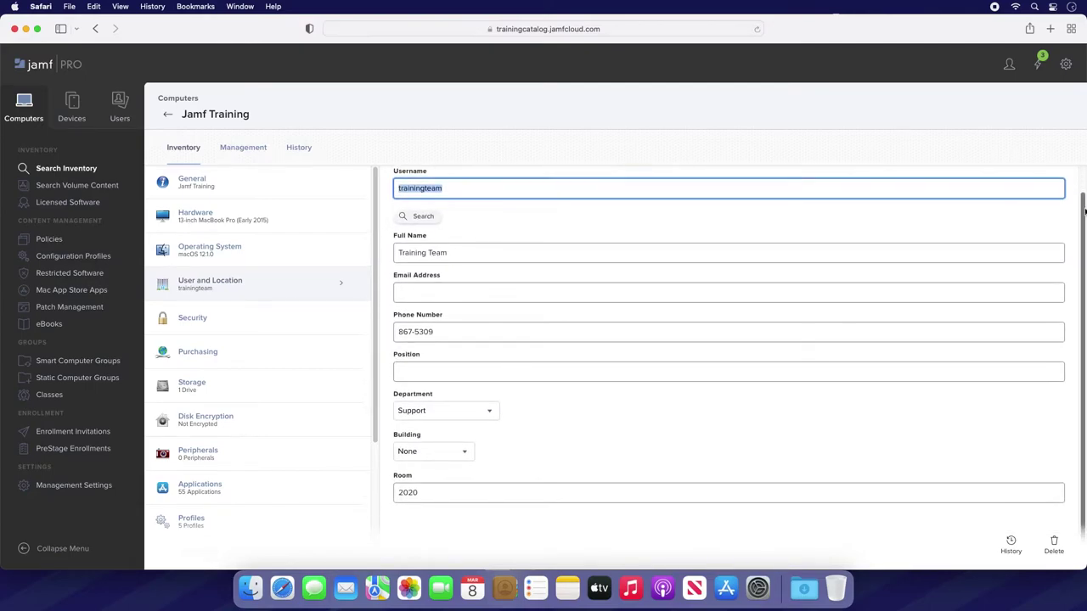
pyautogui.click(463, 427)
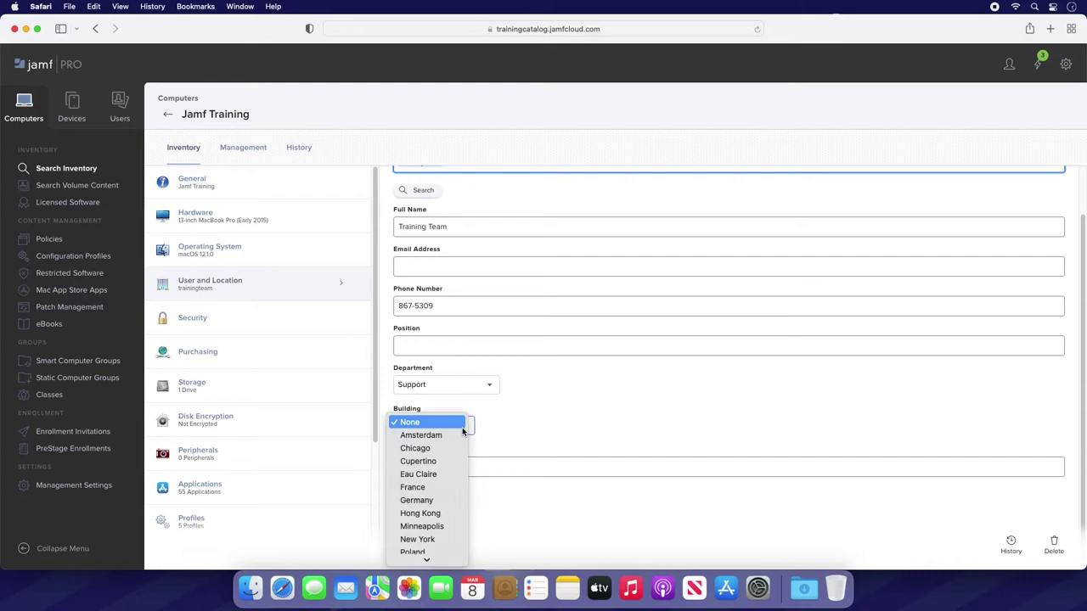
pyautogui.click(451, 528)
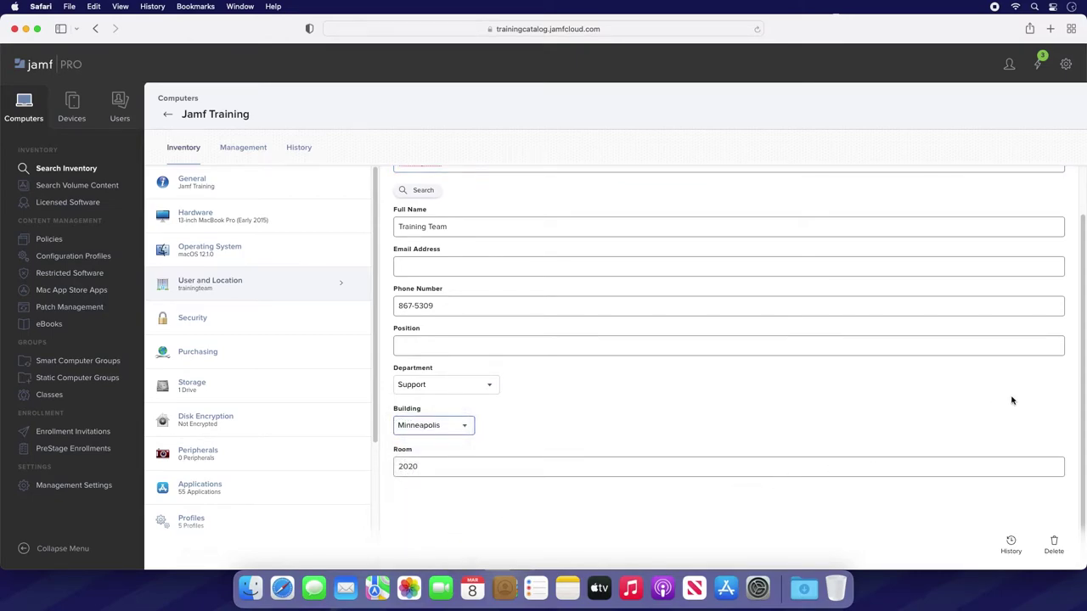
pyautogui.scroll(3, 1078, 356)
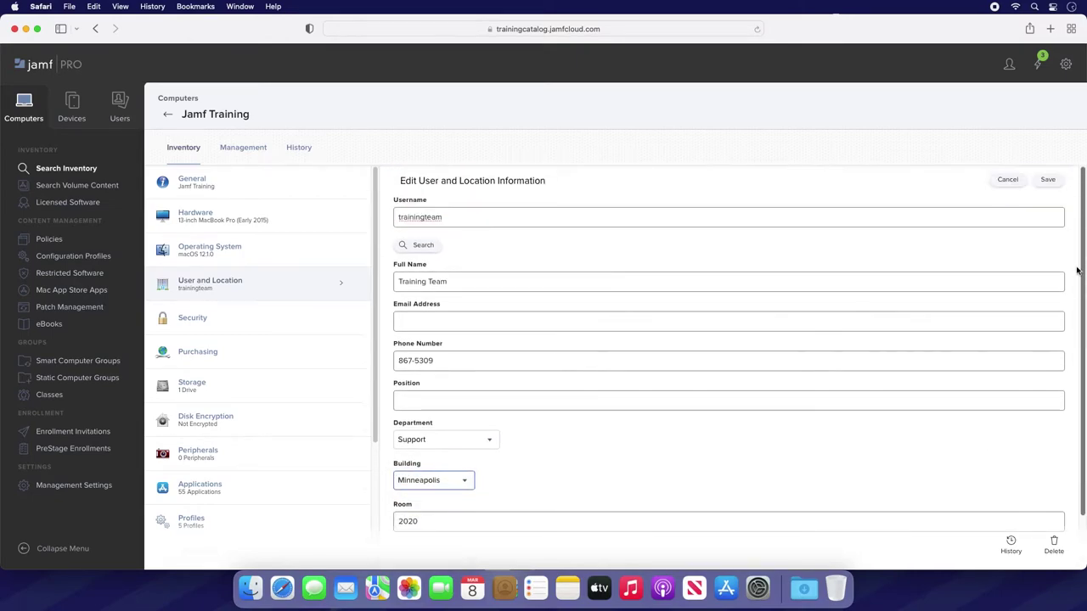
pyautogui.click(1056, 181)
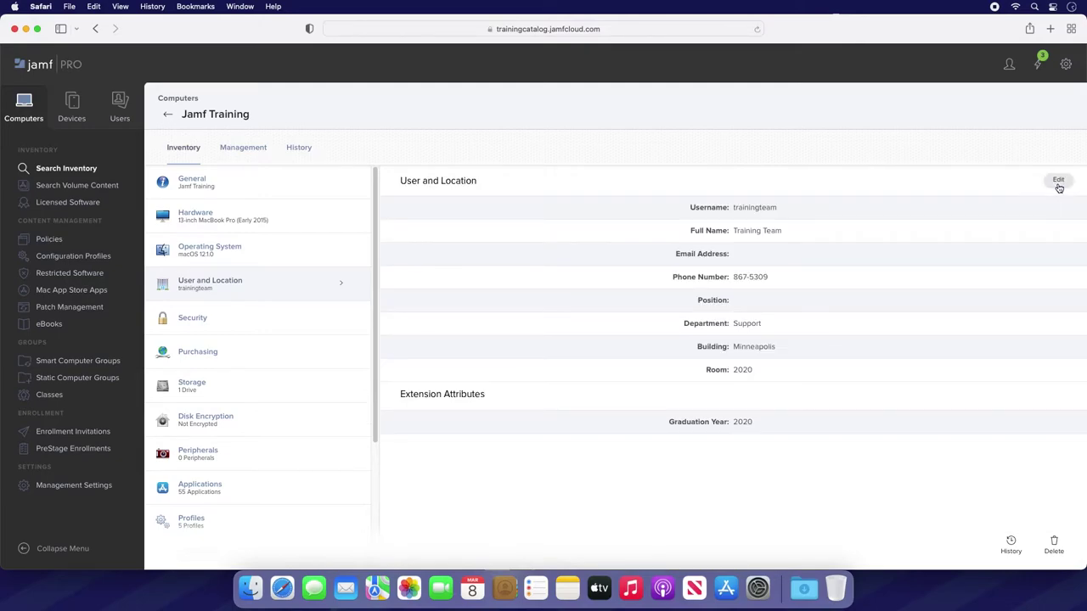
# Search inventory for 'Minneapolis' and open the Jamf Training computer from the results
pyautogui.click(53, 175)
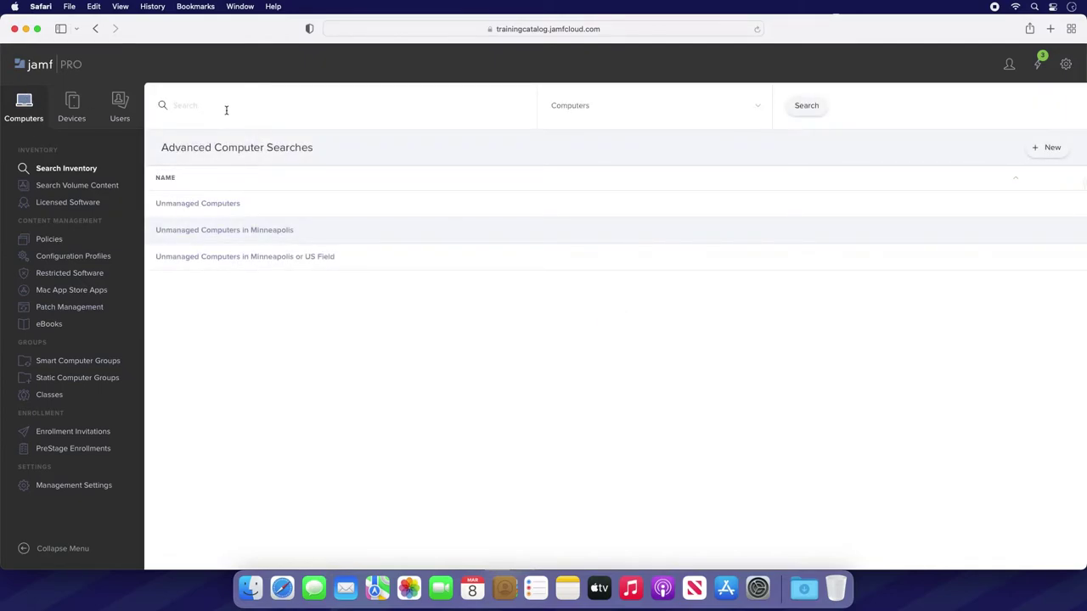
pyautogui.click(225, 110)
pyautogui.write('Minneapolis')
pyautogui.press('Return')
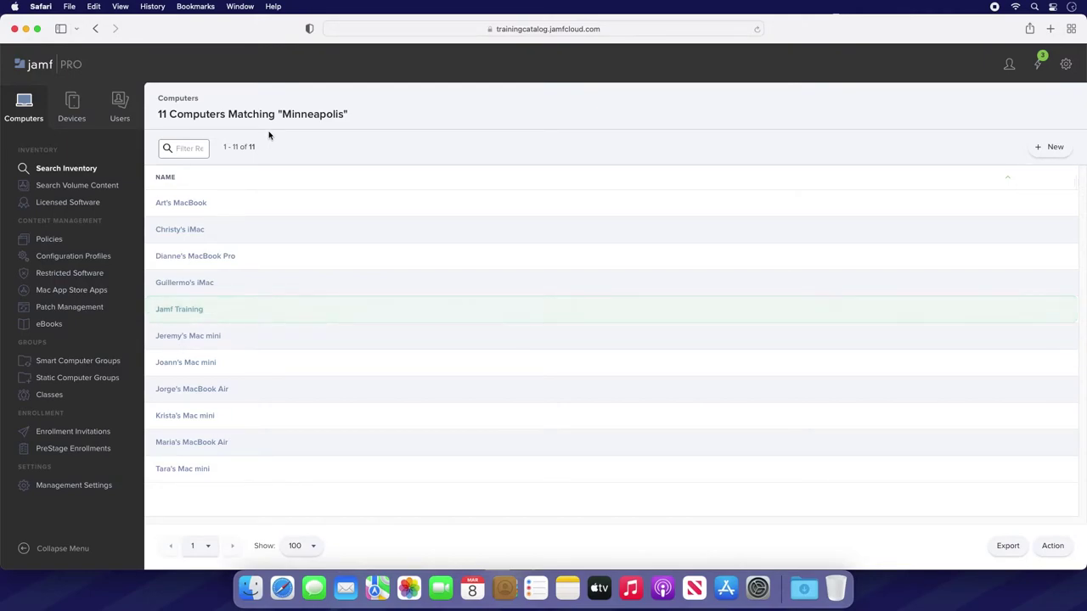
pyautogui.click(189, 314)
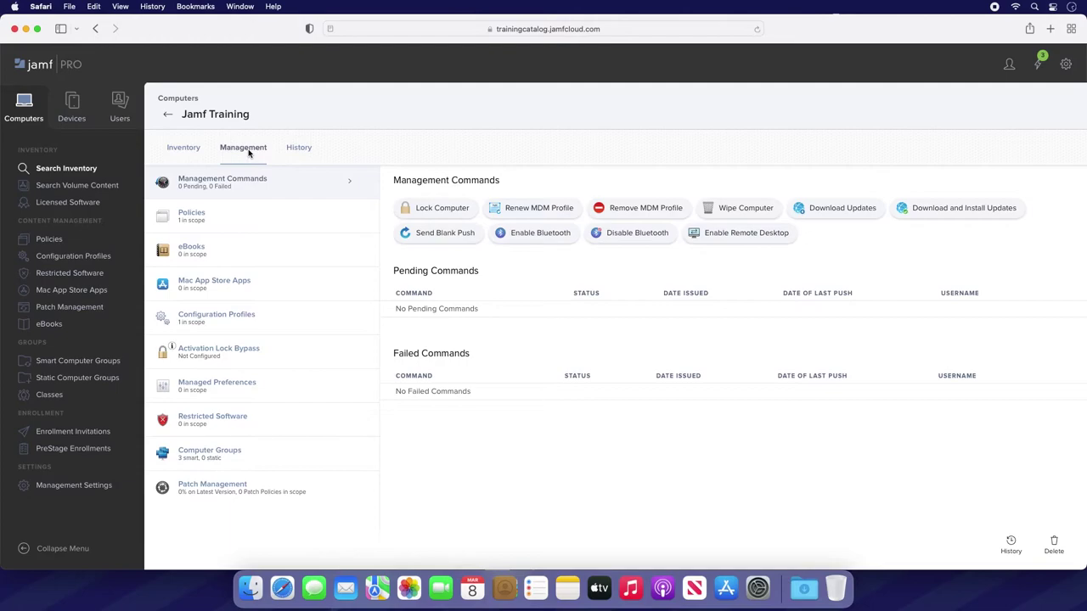
pyautogui.click(454, 208)
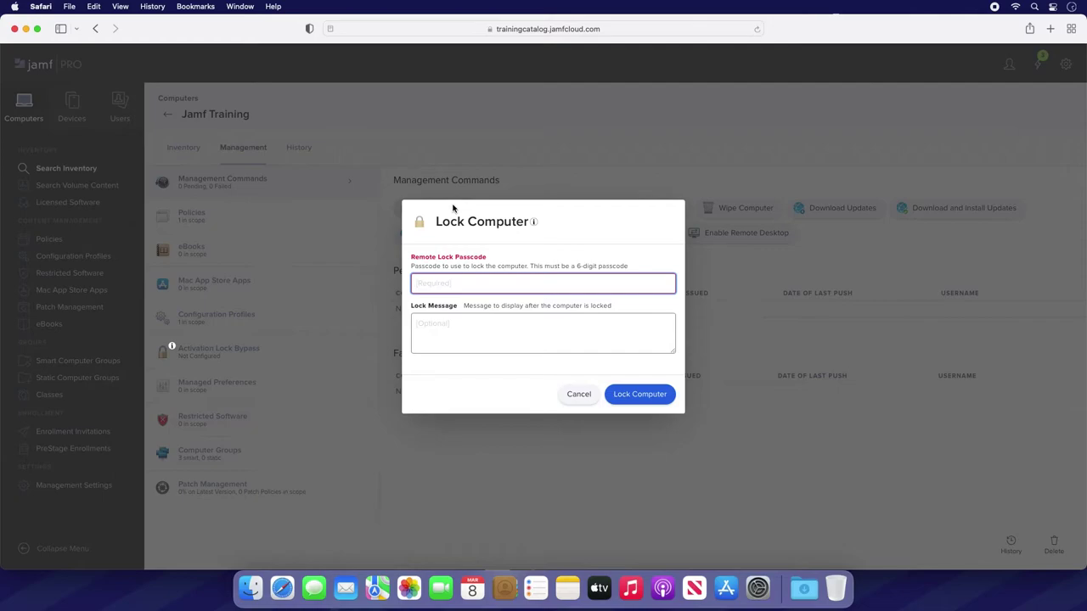
pyautogui.click(586, 399)
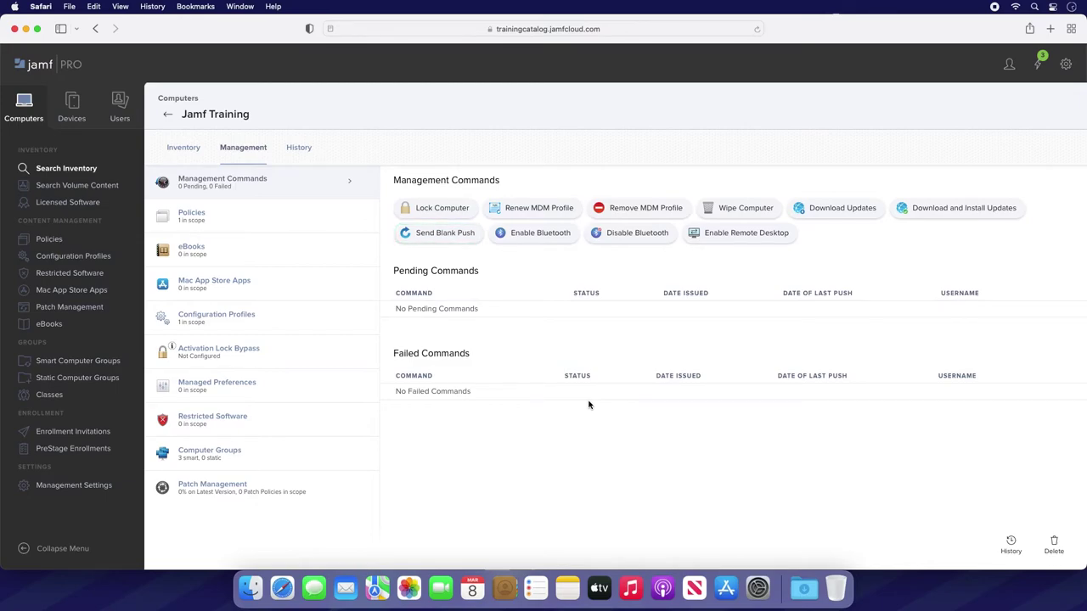
pyautogui.click(460, 244)
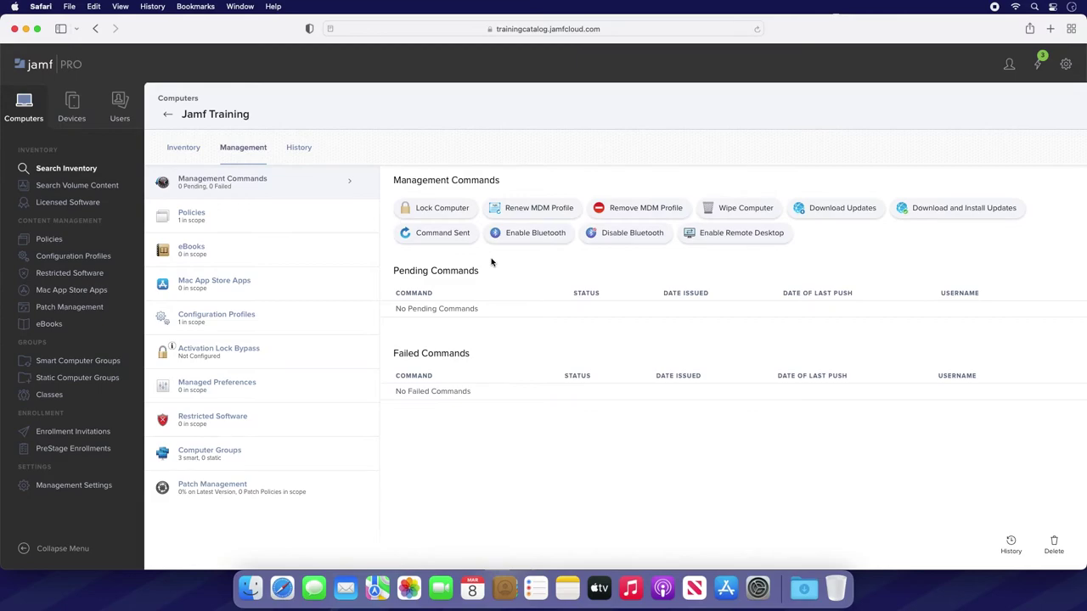
# Search Computers for 'Minneapolis' and launch a mass action on the 11 results
pyautogui.click(27, 114)
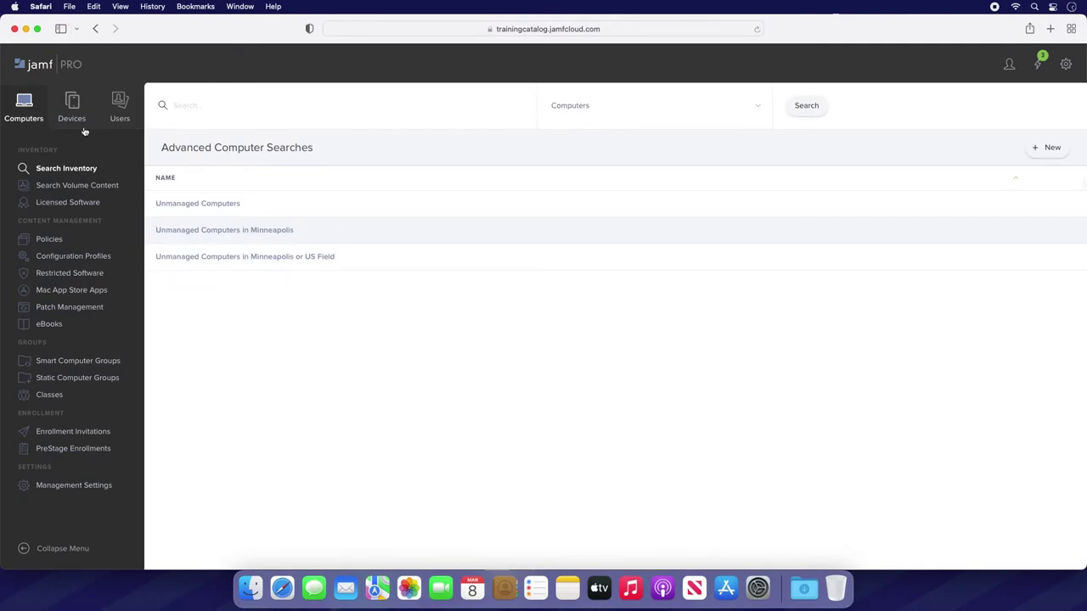
pyautogui.write('Minneapolis')
pyautogui.click(817, 114)
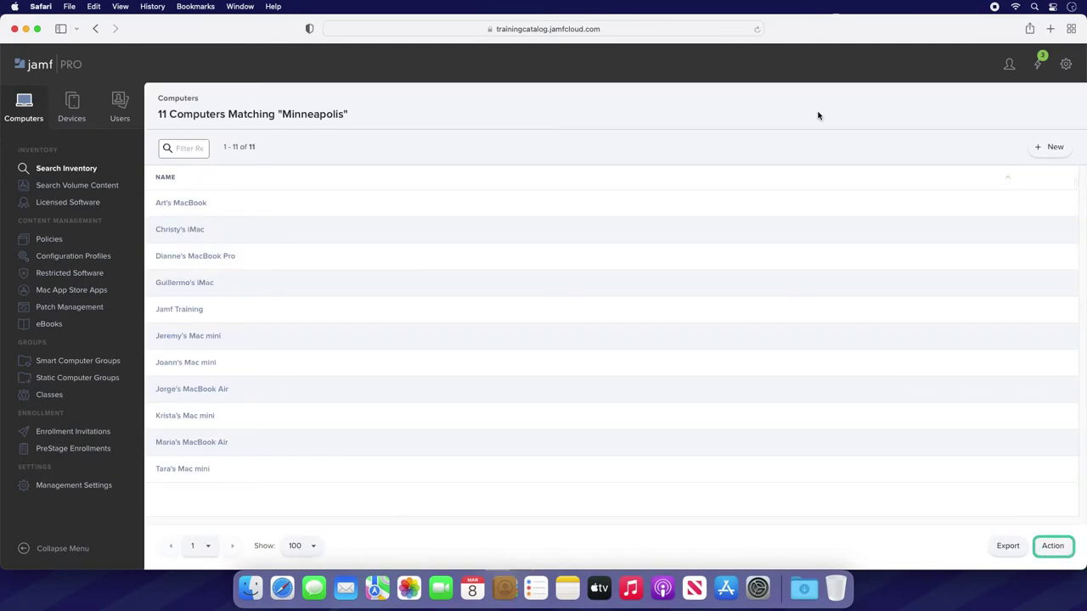
pyautogui.click(1052, 548)
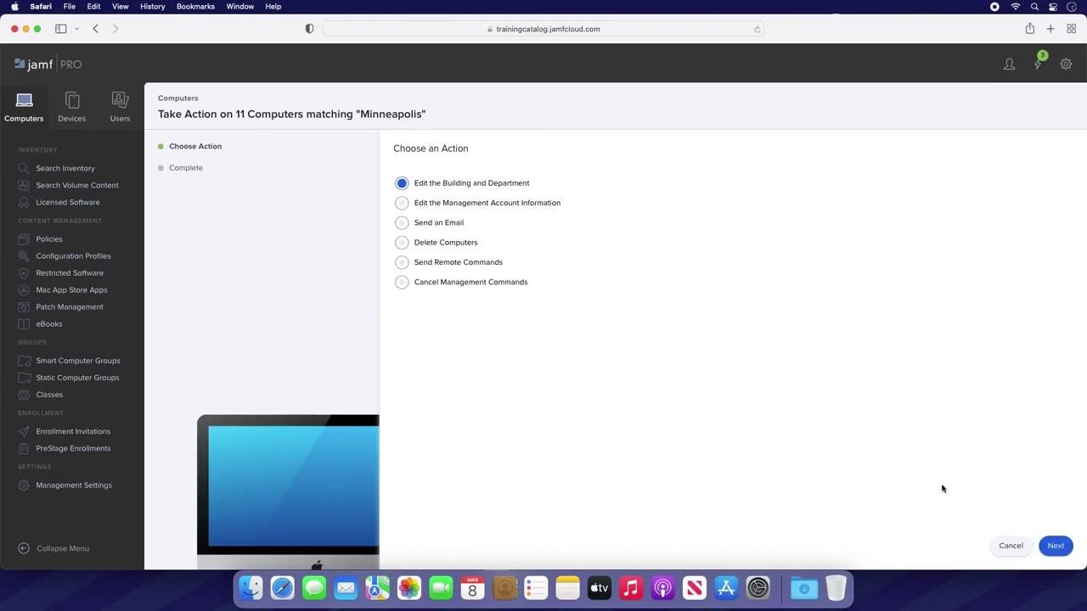
# Pick Send Remote Commands as the mass action and continue to its options
pyautogui.click(401, 263)
pyautogui.click(1053, 547)
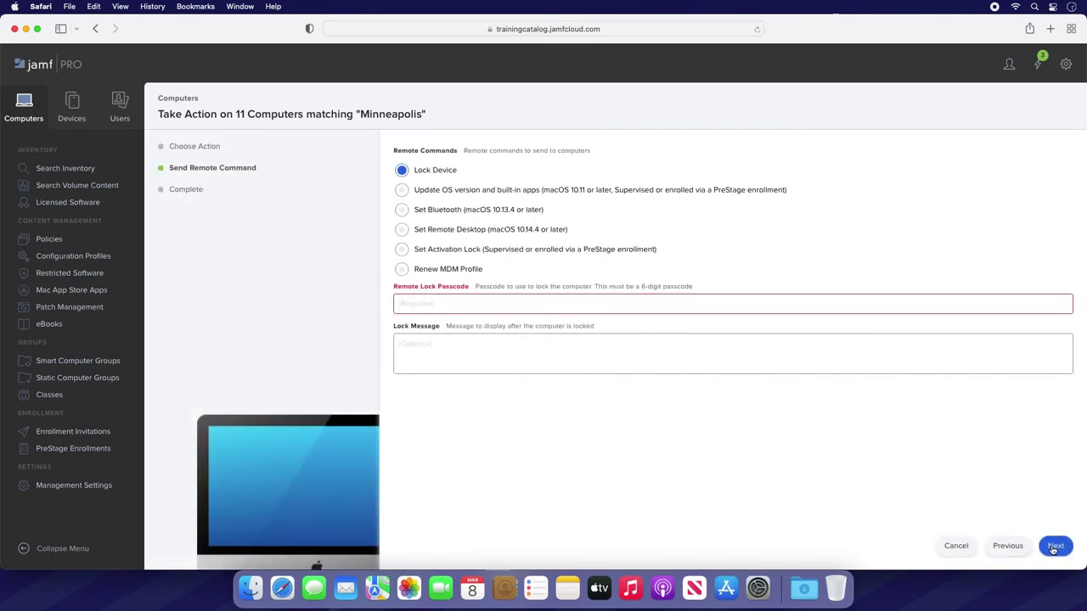